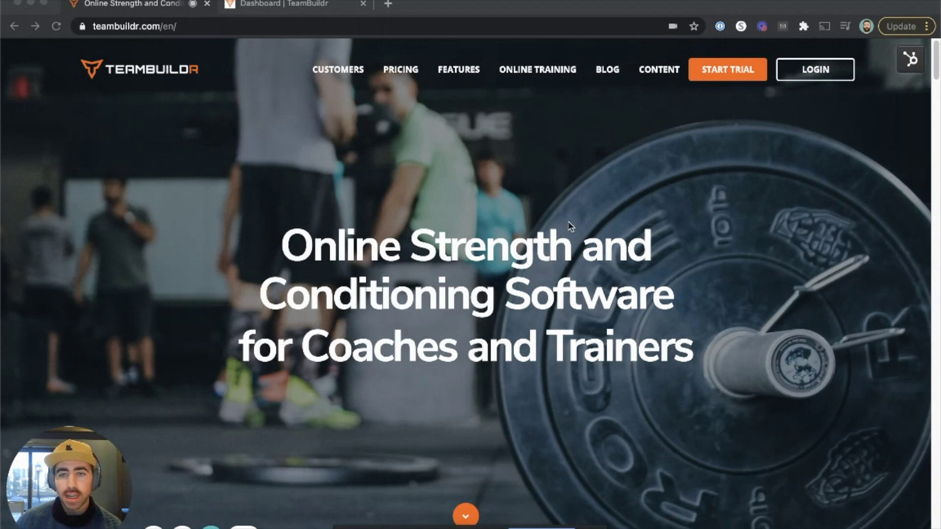
Step: Open the website's Programming content page and look through the training template programs offered under New Programs
click(567, 206)
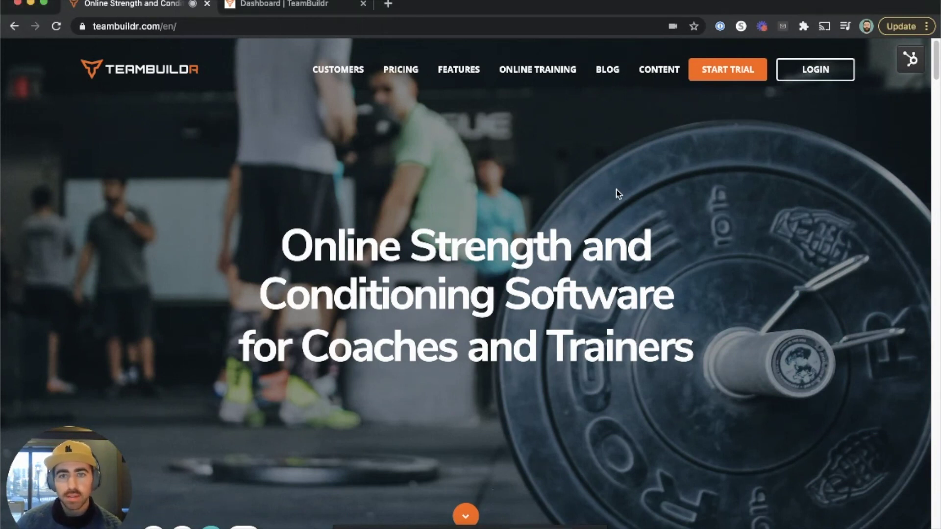
mouse_move(657, 83)
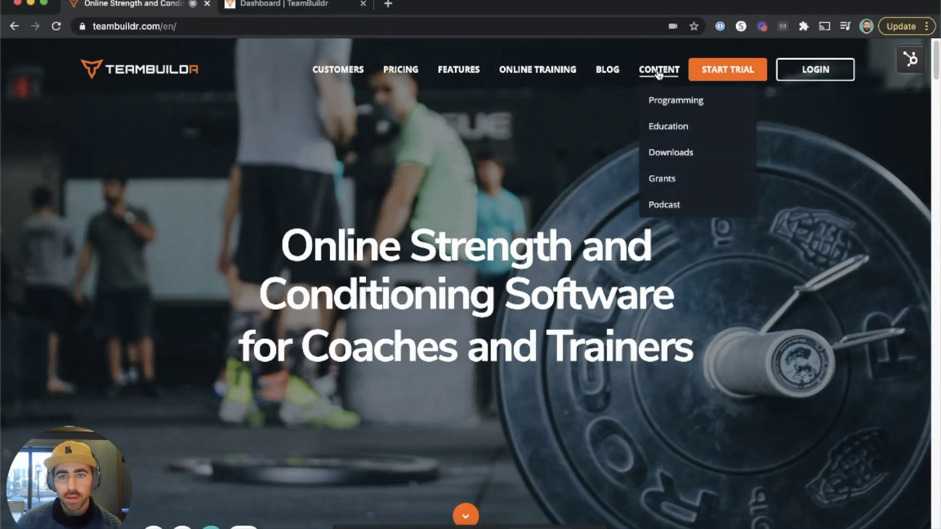
click(674, 104)
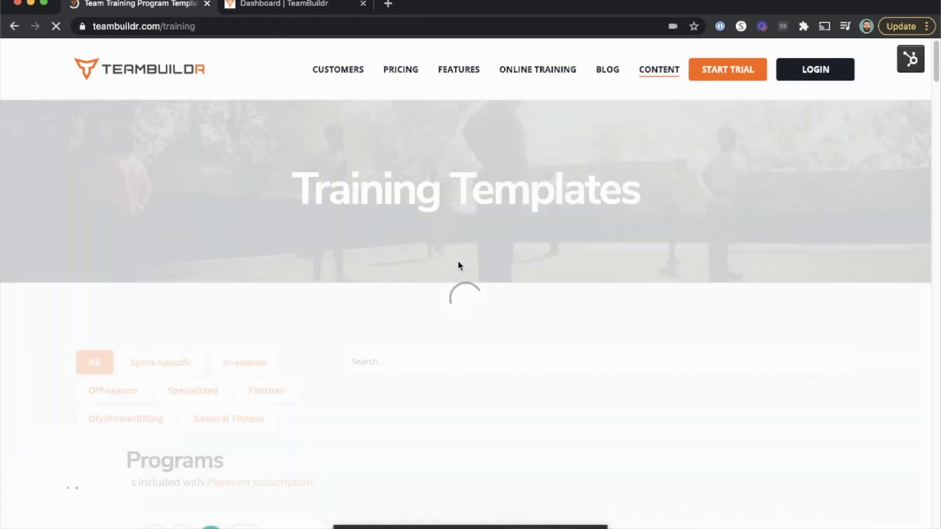
scroll(458, 291, down, 5)
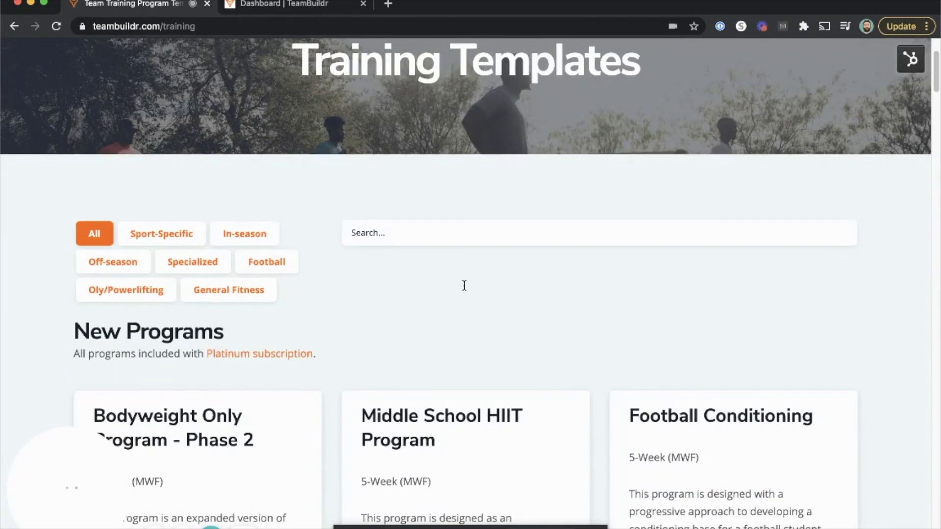
scroll(460, 279, down, 2)
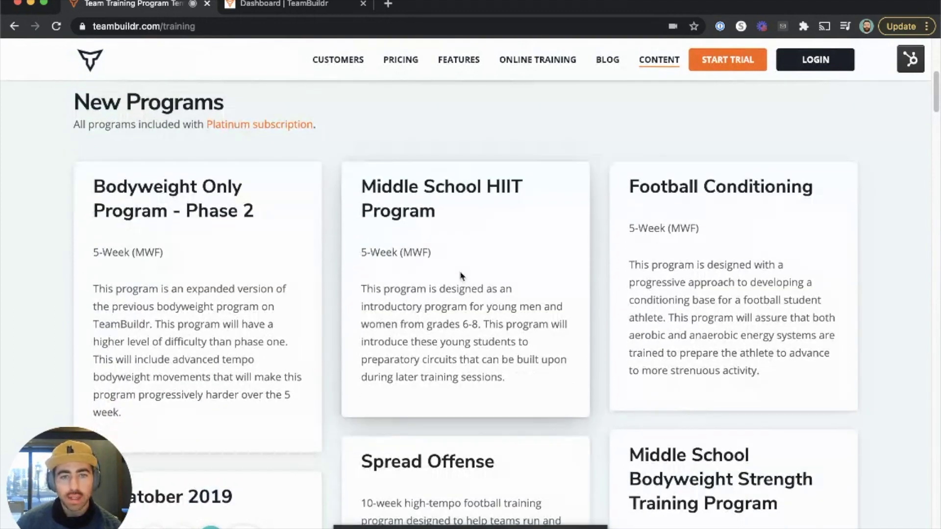
scroll(461, 275, down, 1)
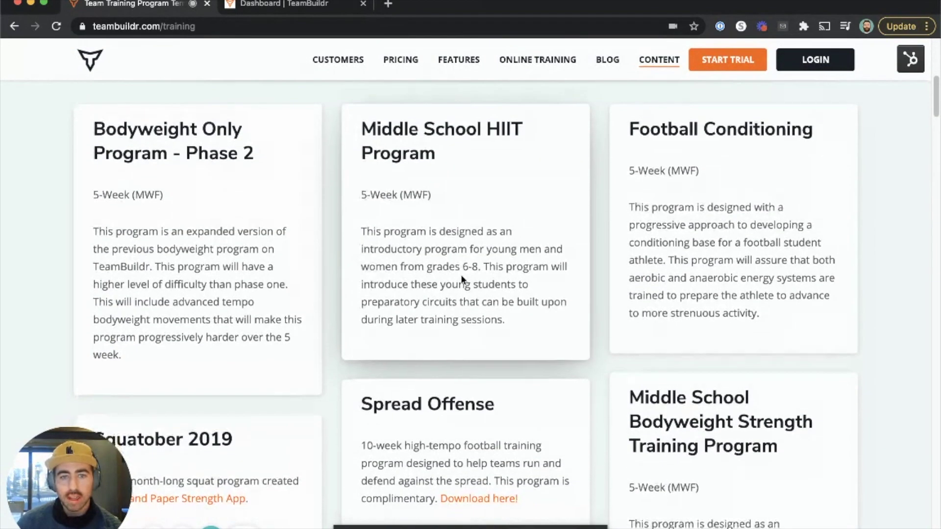
scroll(462, 280, down, 3)
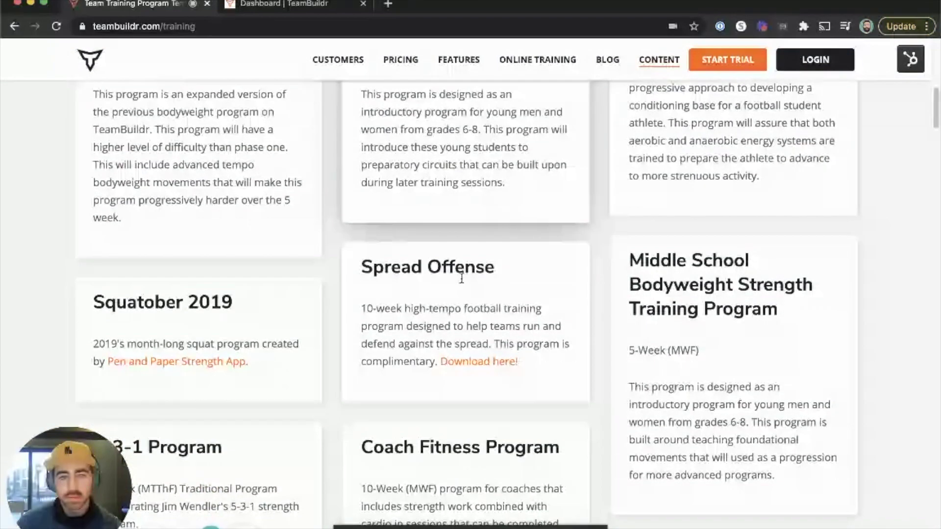
scroll(462, 283, down, 2)
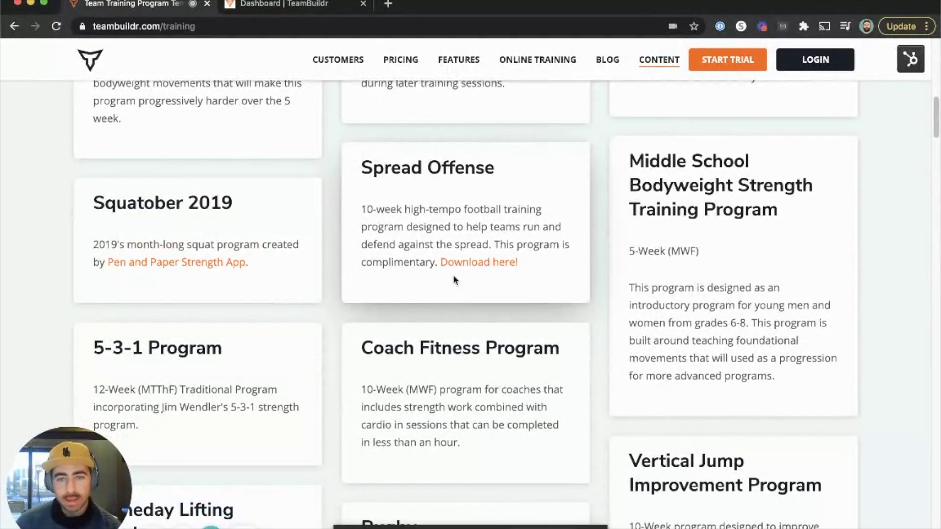
scroll(460, 280, up, 12)
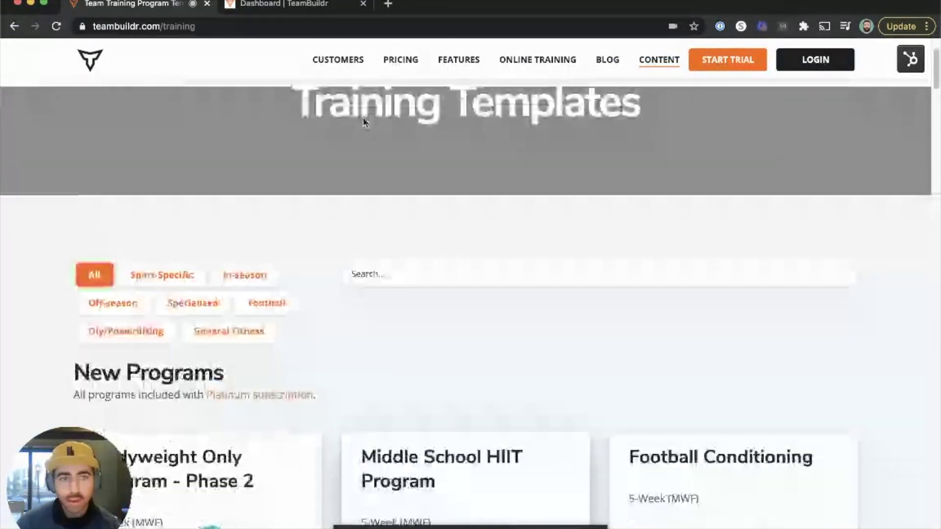
Step: Switch to the open coach account dashboard and bring up its exercise database
click(275, 4)
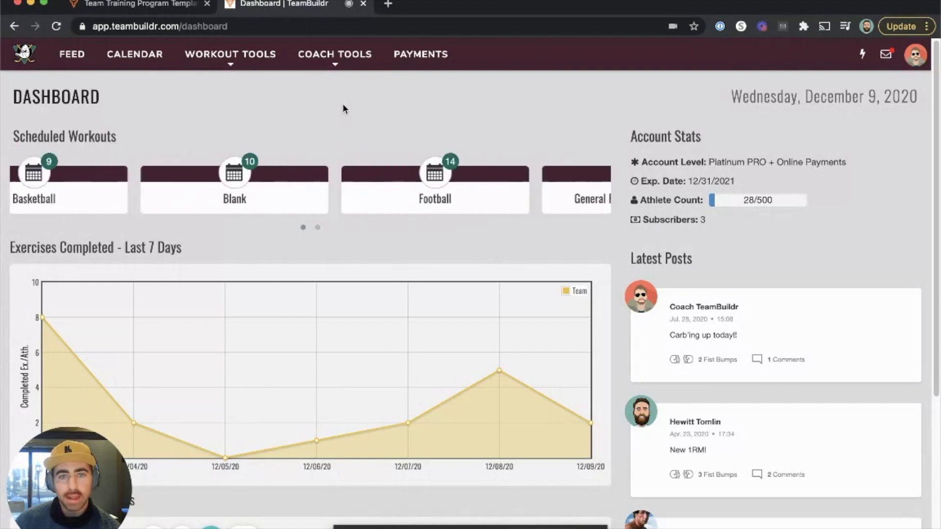
click(335, 55)
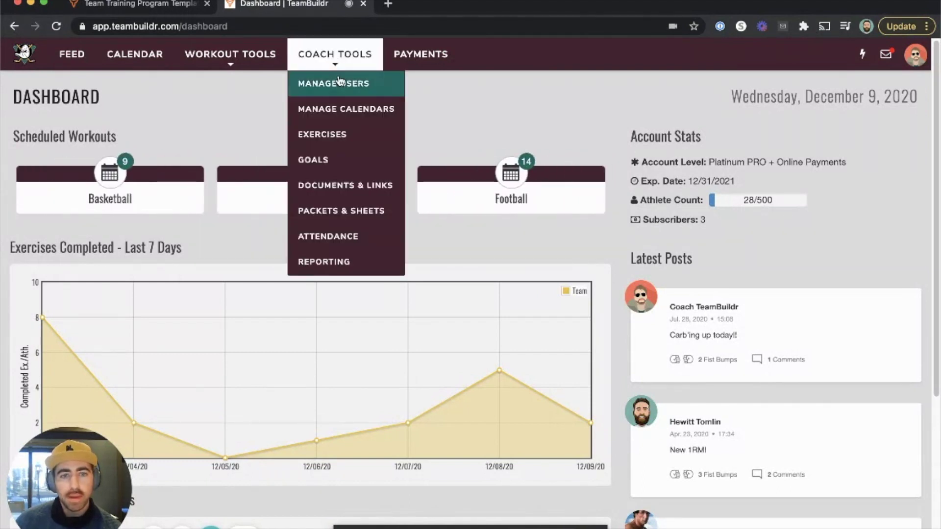
click(337, 142)
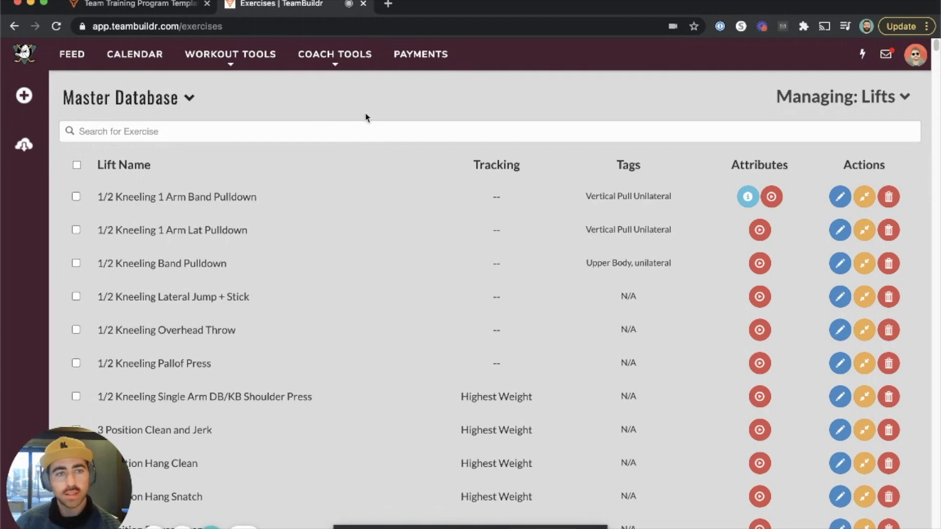
Step: Examine the downloadable workout templates and the destination choices for transferred exercises, and close the dialog without starting a transfer
click(26, 155)
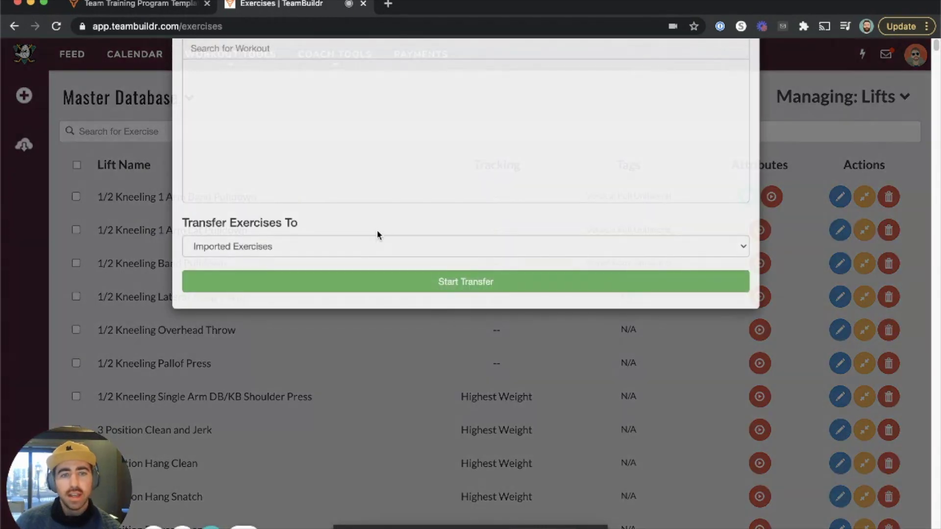
scroll(385, 248, down, 5)
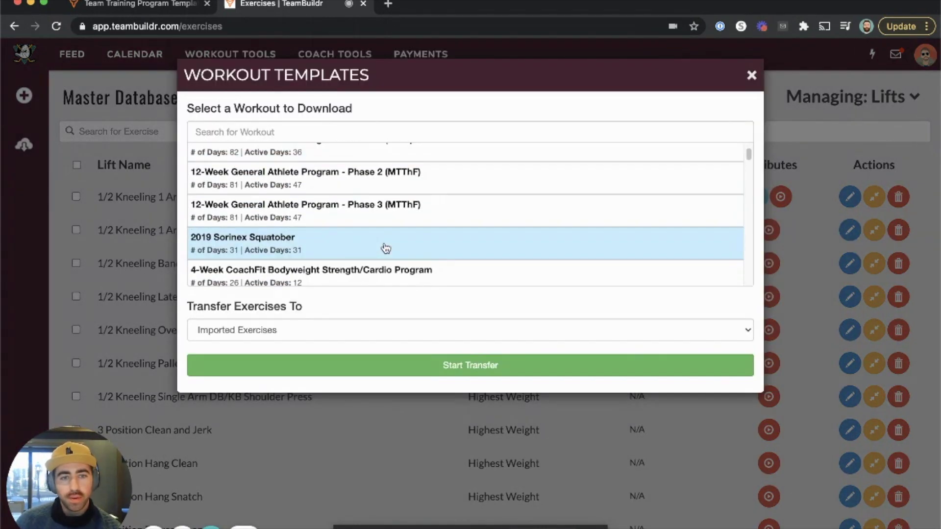
scroll(385, 248, down, 5)
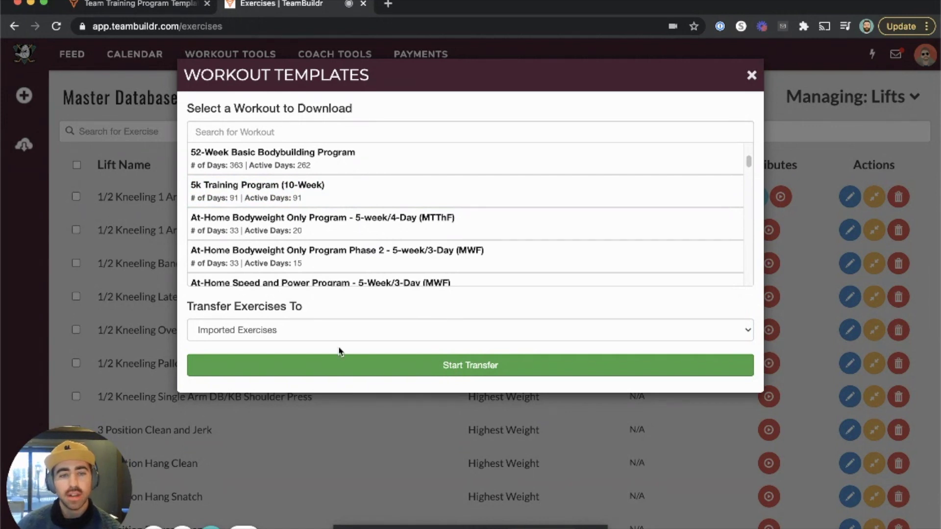
click(322, 334)
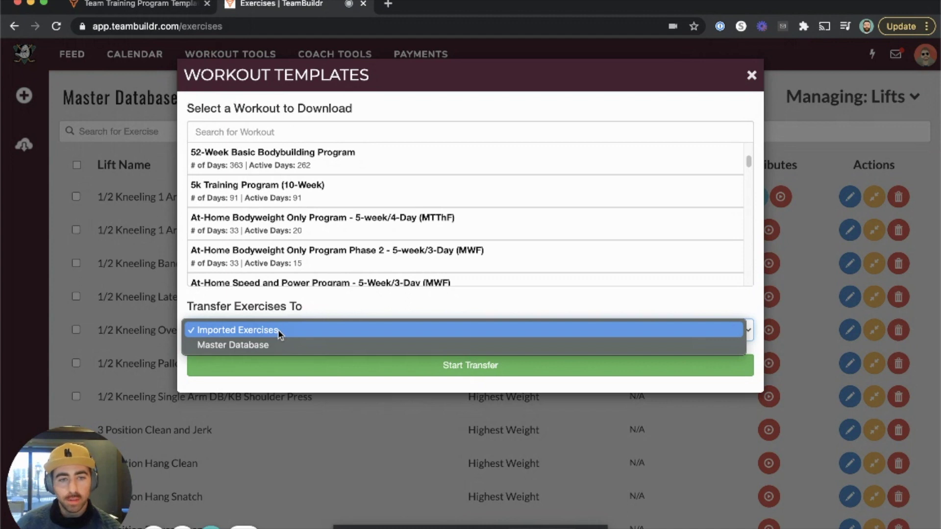
click(328, 319)
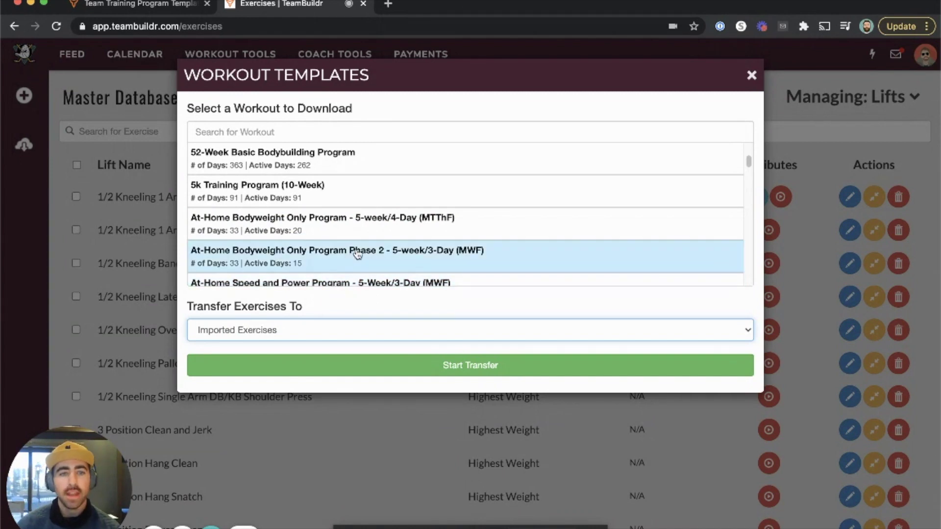
scroll(353, 244, down, 2)
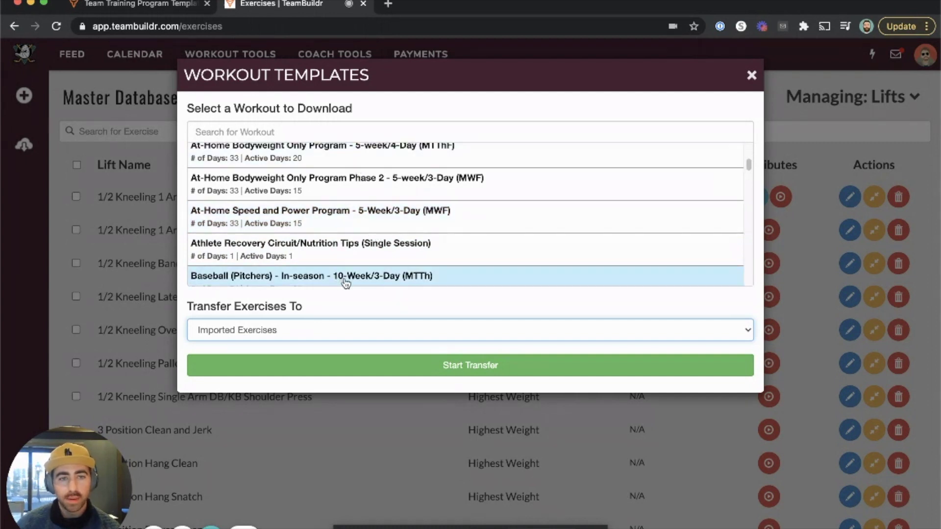
click(751, 75)
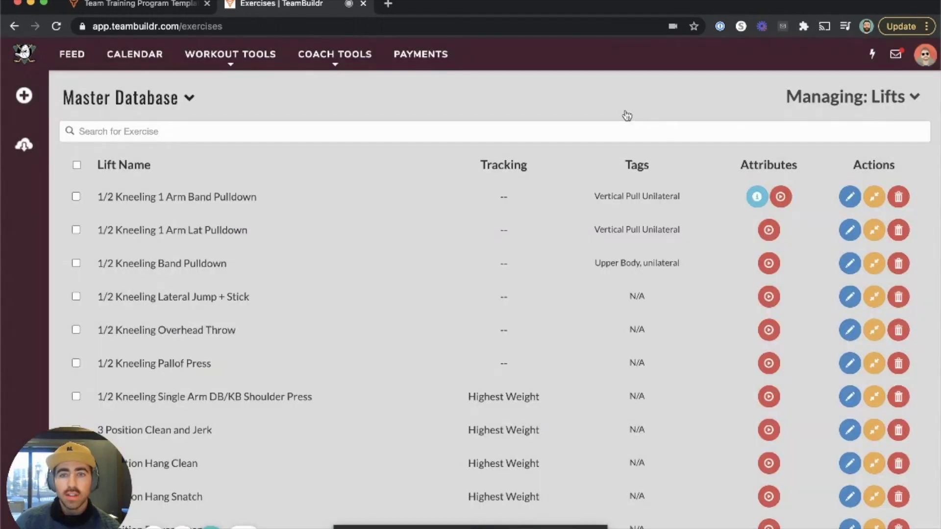
Step: Show the Saved Workouts in the Master Database and look through the listed programs
click(831, 99)
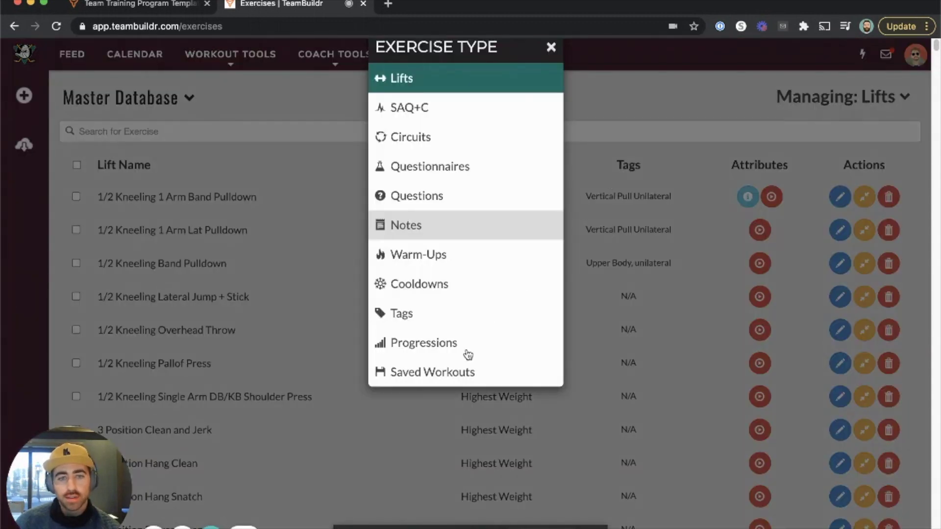
click(448, 400)
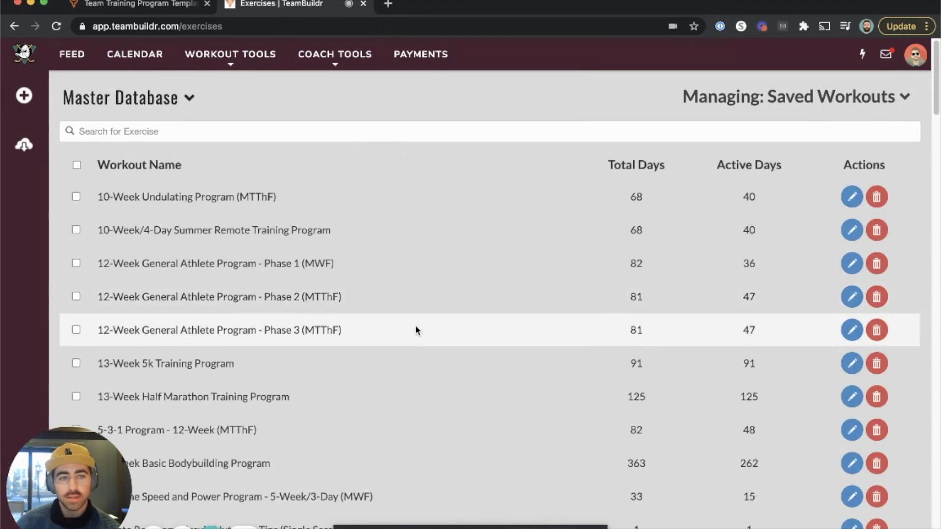
scroll(417, 327, down, 5)
scroll(417, 327, down, 3)
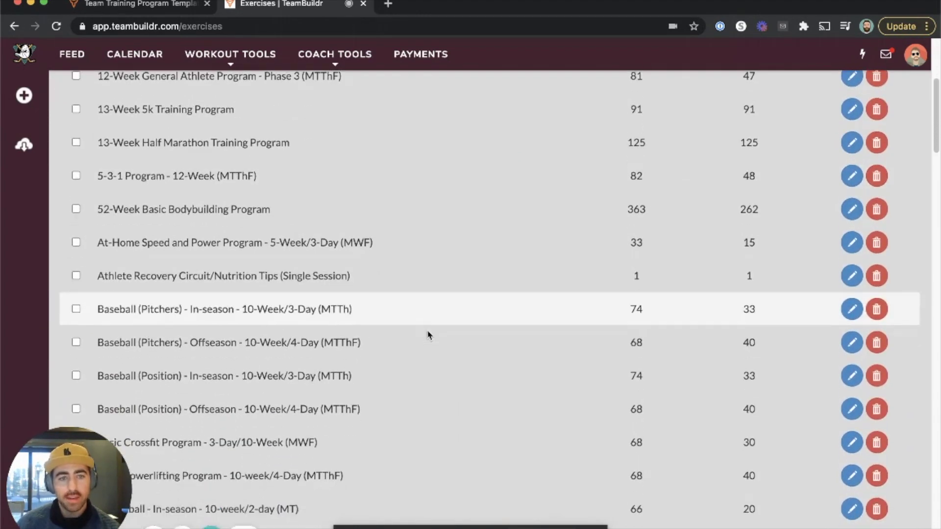
scroll(423, 308, up, 7)
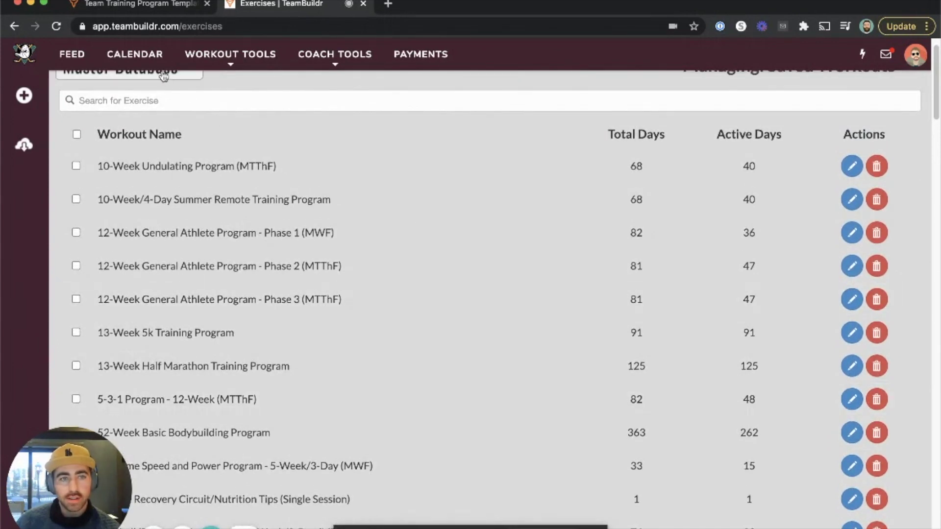
Step: Open the Baseball group's workout calendar and go to Monday, December 14, 2020
click(139, 57)
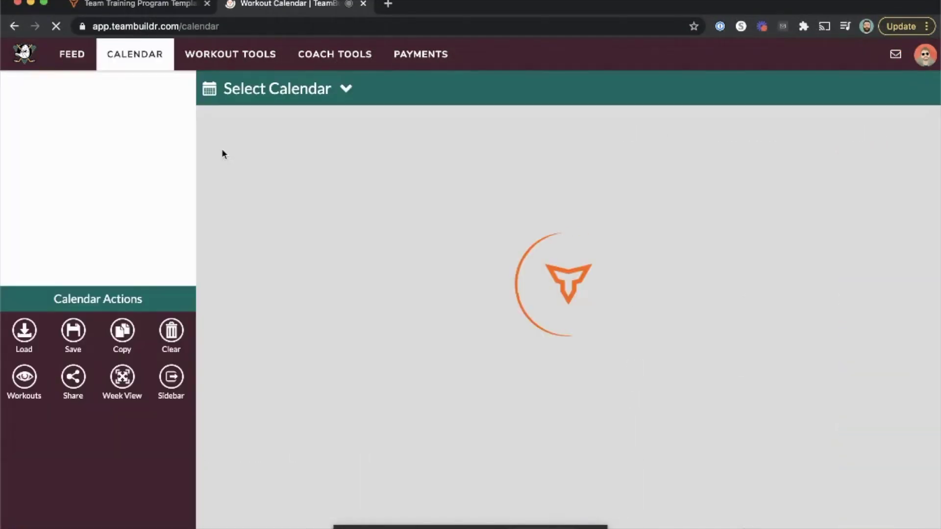
click(294, 95)
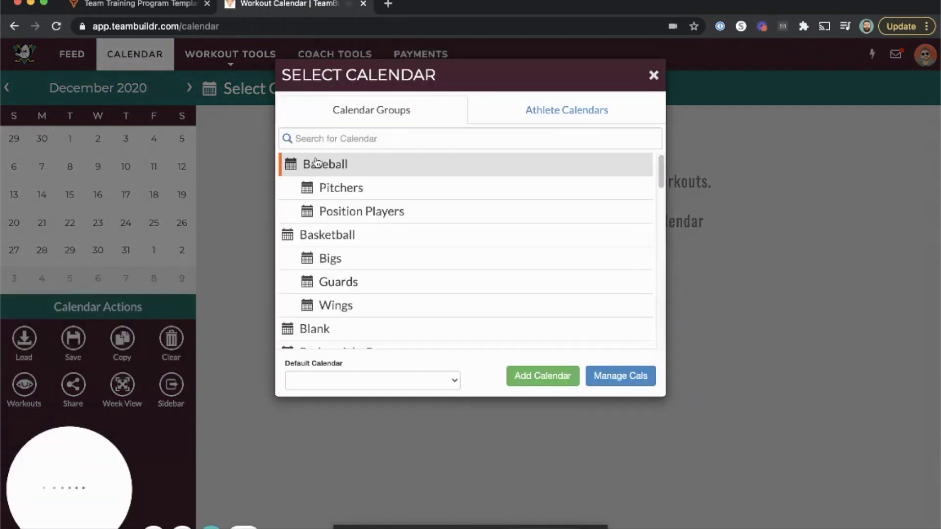
click(331, 165)
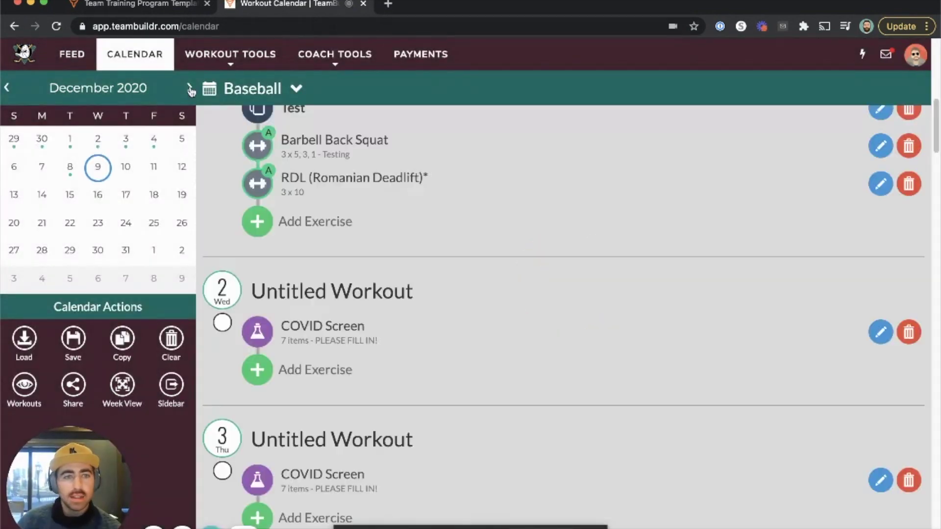
click(42, 194)
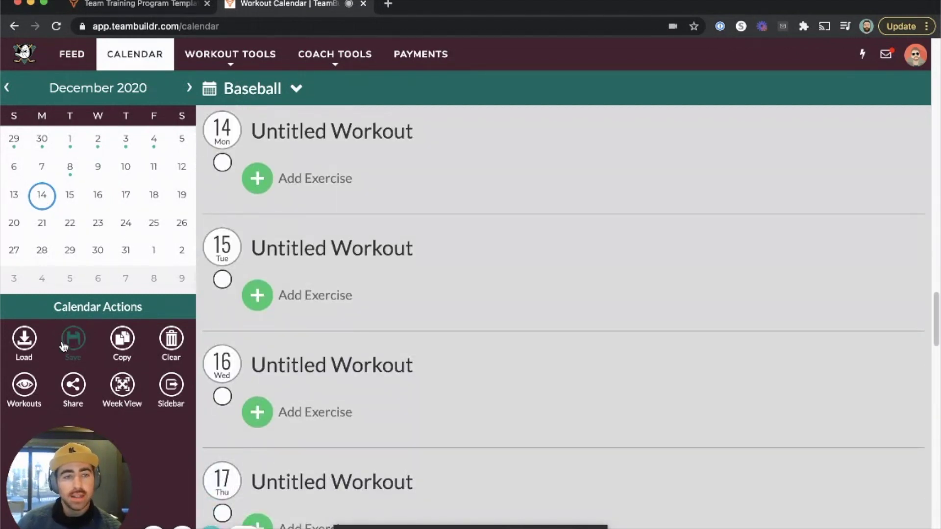
Step: Load the saved workout "5-3-1 Program - 12-Week (MTThF)" into the Baseball calendar, starting 2020-12-14
click(24, 341)
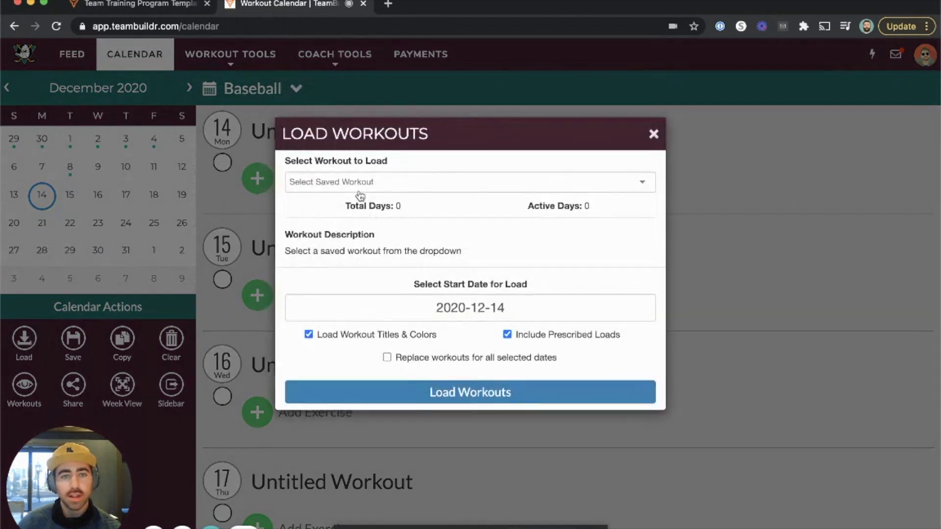
click(361, 181)
scroll(361, 279, down, 5)
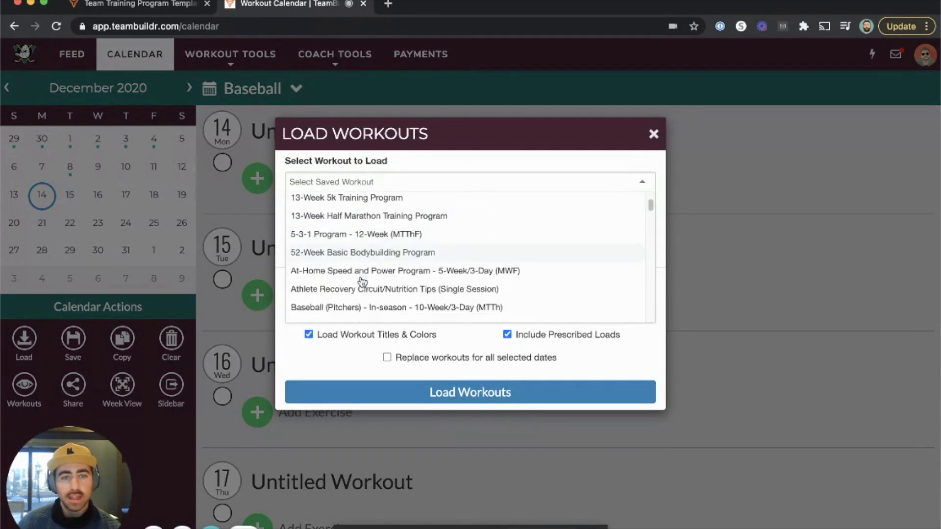
scroll(343, 237, up, 1)
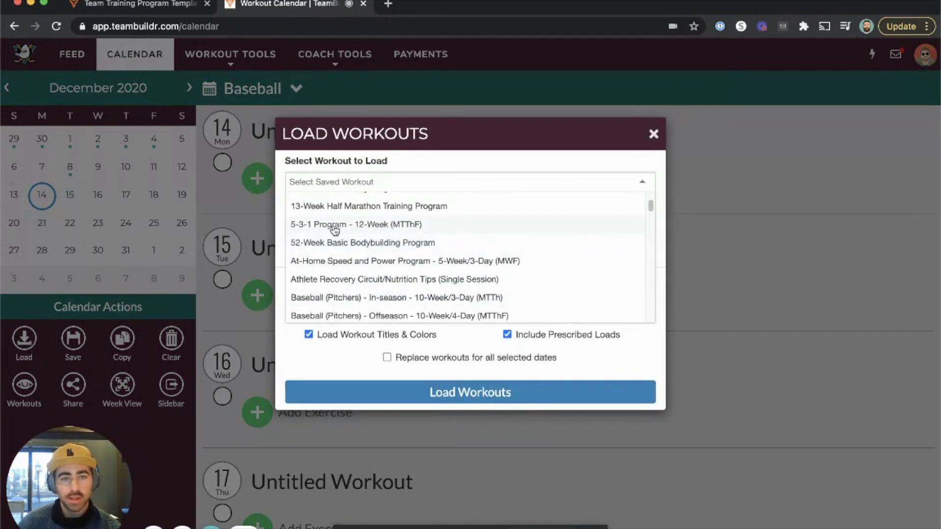
click(335, 225)
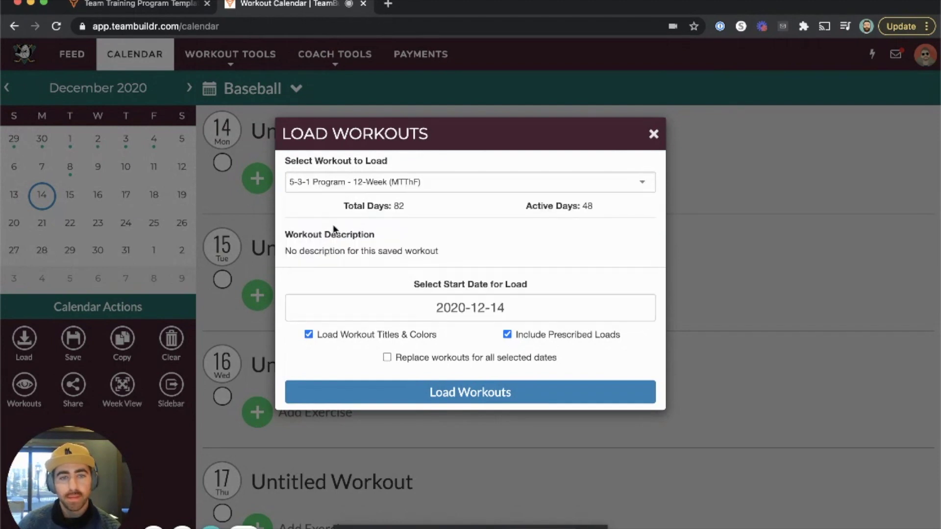
click(421, 392)
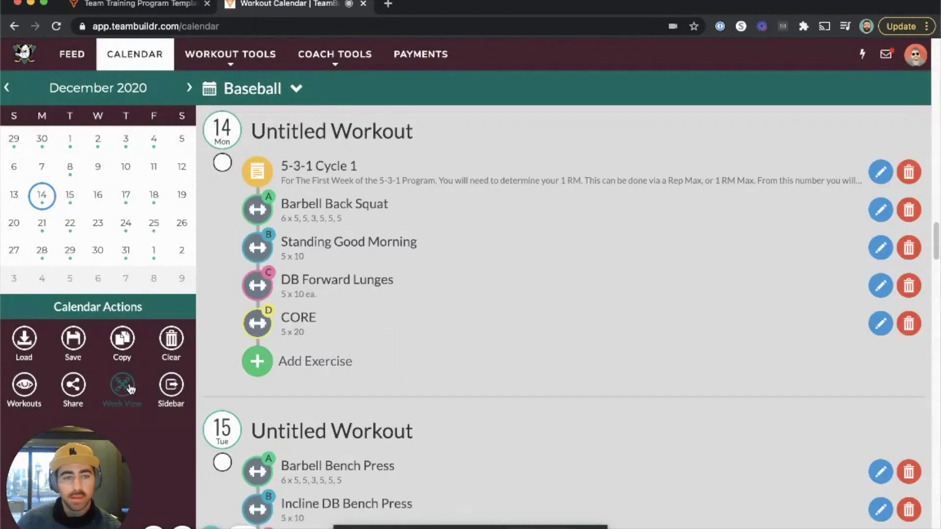
Step: Display the Baseball calendar in Week View and review the loaded 5-3-1 workouts
click(131, 389)
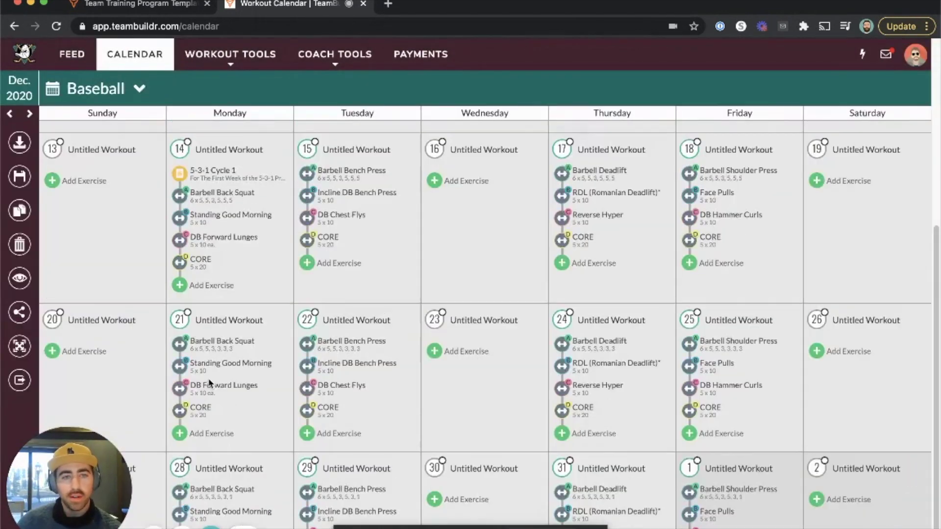
scroll(387, 387, down, 5)
scroll(392, 393, down, 2)
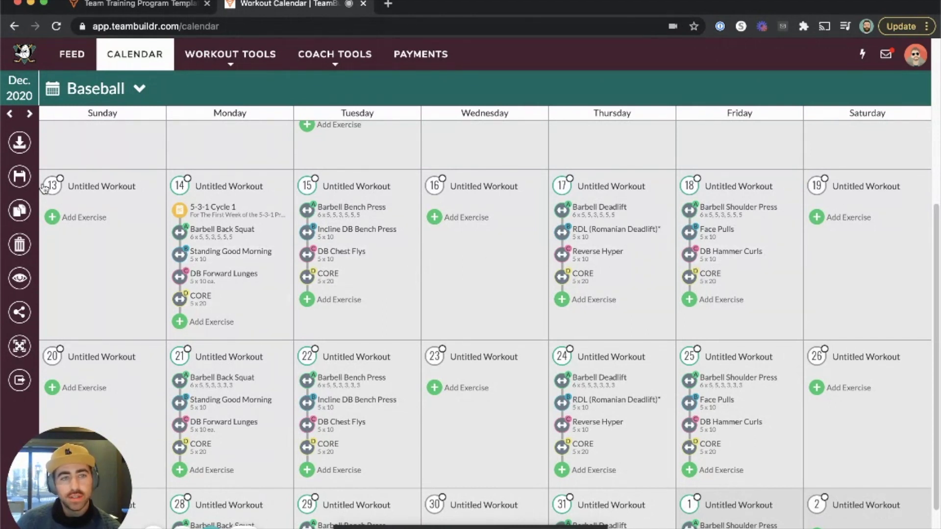
Step: Start saving the Baseball calendar's workouts, covering the dates 2020-12-14 to 2021-04-02
click(23, 181)
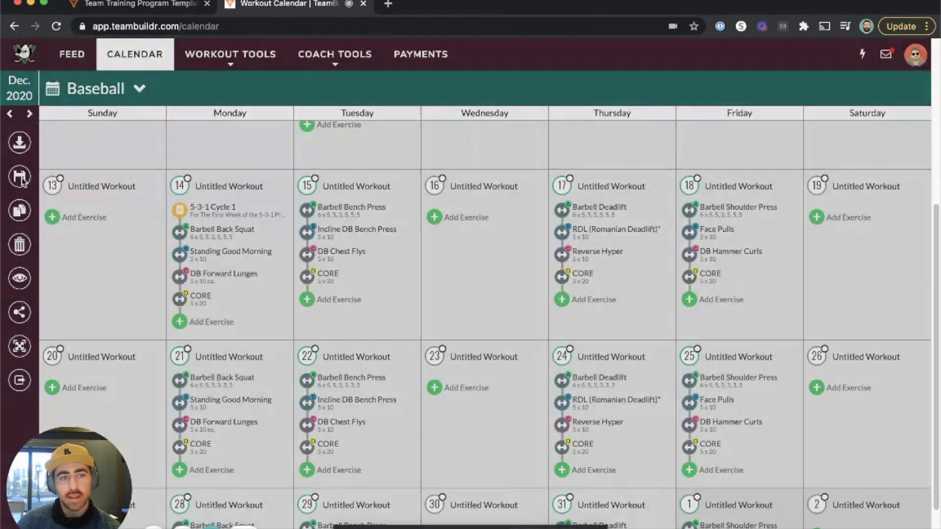
click(453, 245)
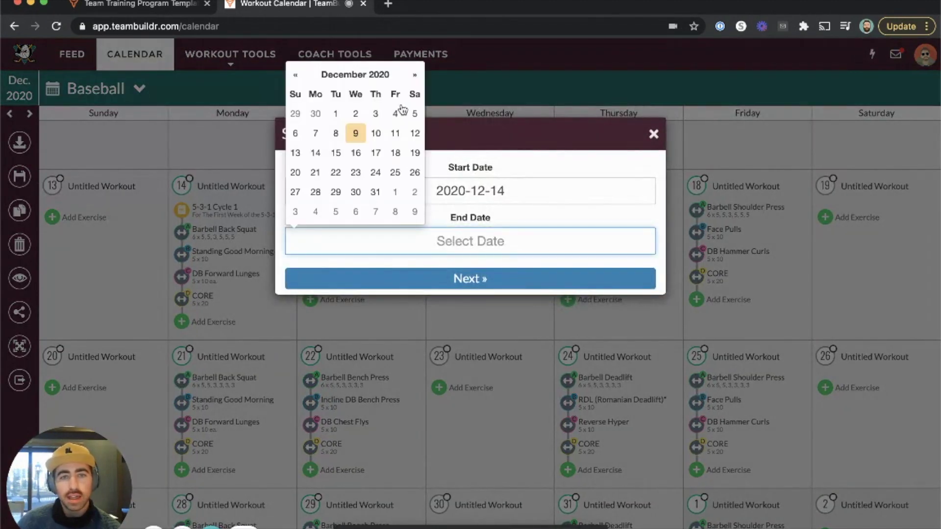
click(414, 74)
click(415, 75)
click(414, 74)
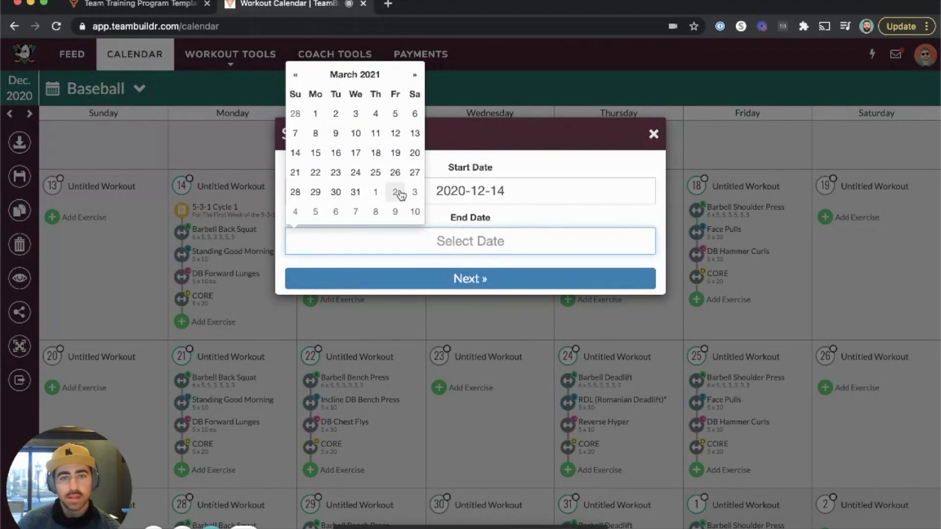
click(395, 192)
click(453, 279)
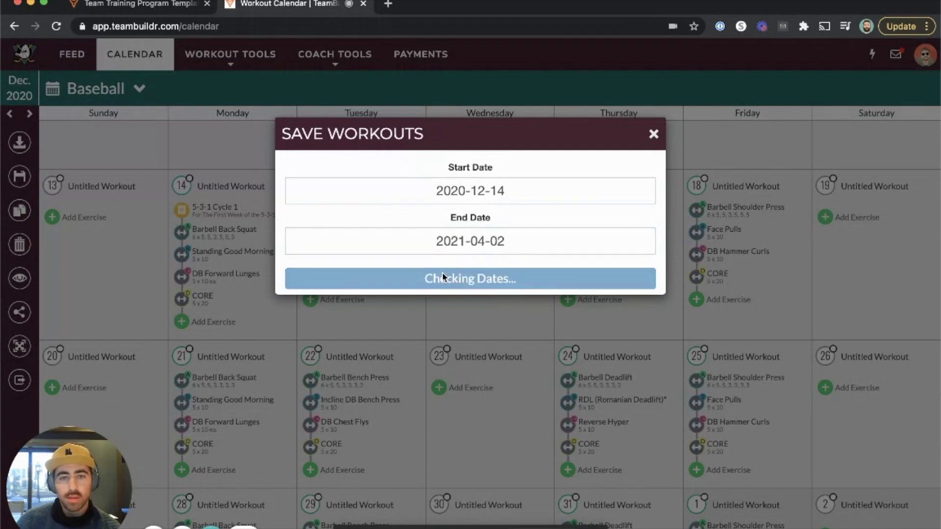
Step: Save the selected workouts as "3-Month 5-3-1 (MTThF)" followed by the coach's name and "Copy", keeping titles, colors and prescribed loads
click(358, 265)
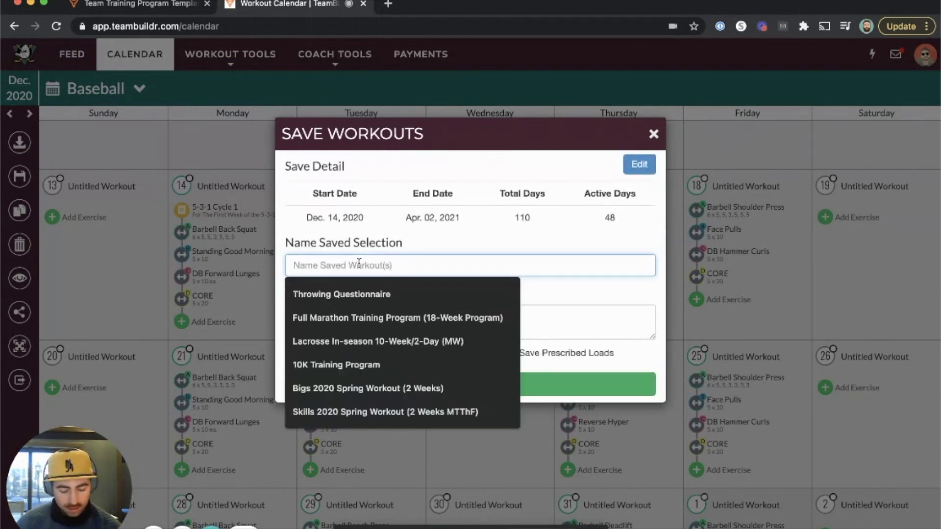
text(3-Month 5-3-1 (MTT)
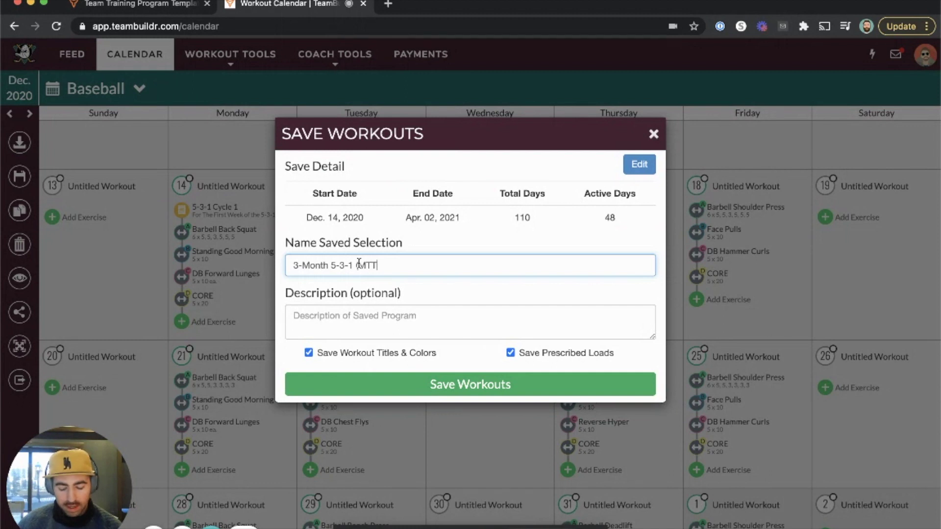
text(F) - Hewitt's Copy)
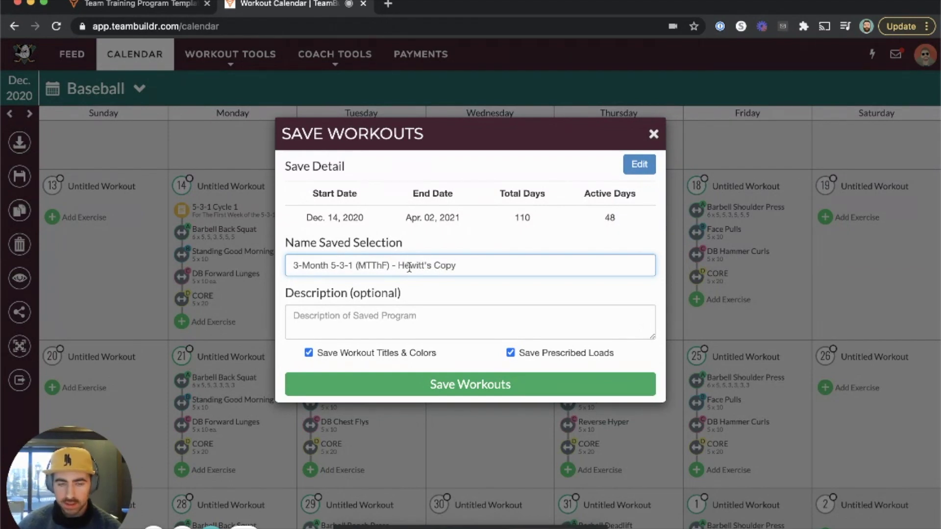
click(451, 384)
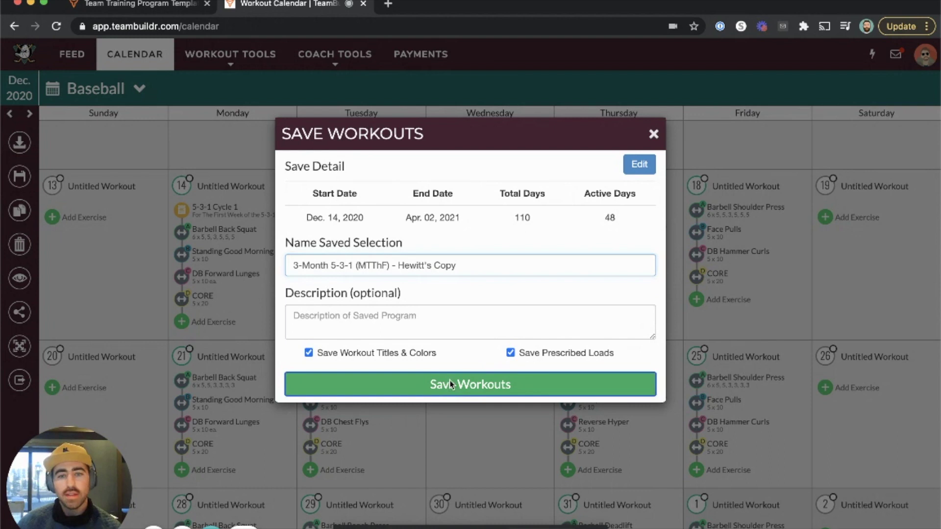
click(586, 99)
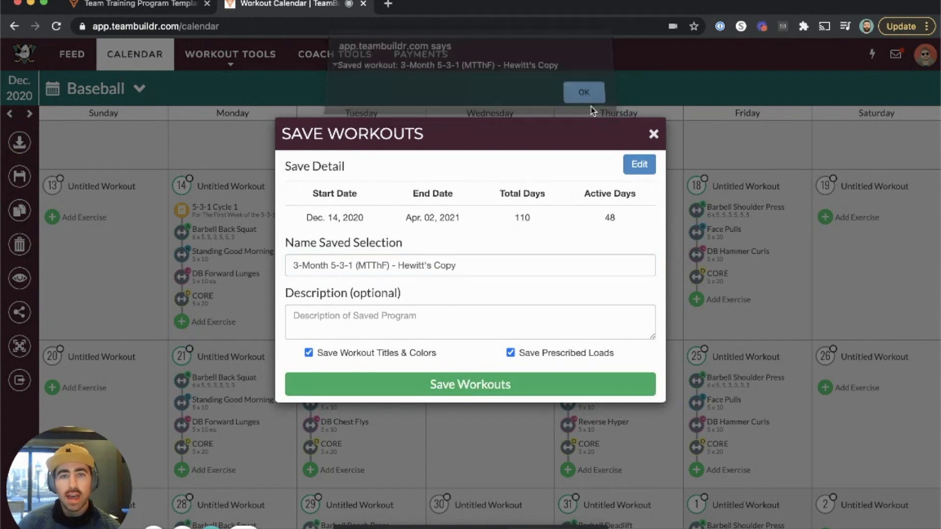
click(653, 136)
Step: Open the exercise Master Database and switch it from Lifts to Saved Workouts
click(335, 56)
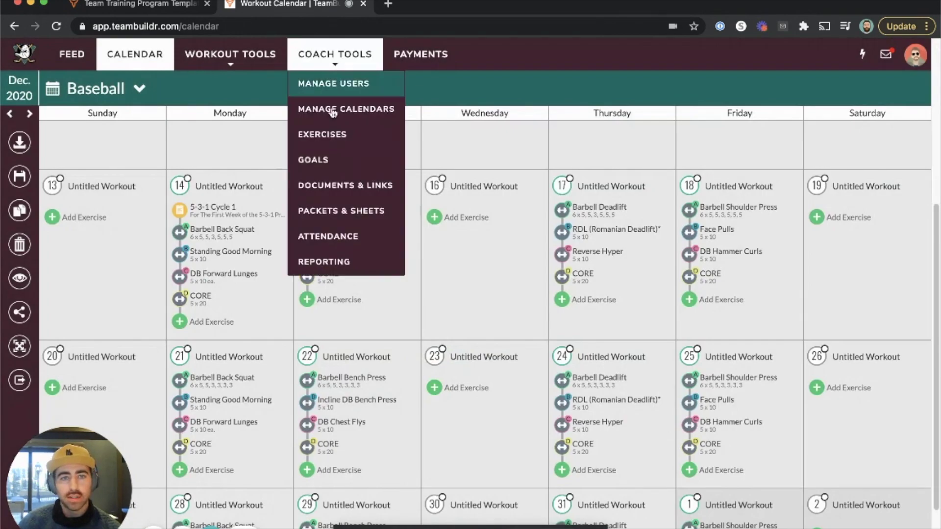
click(337, 139)
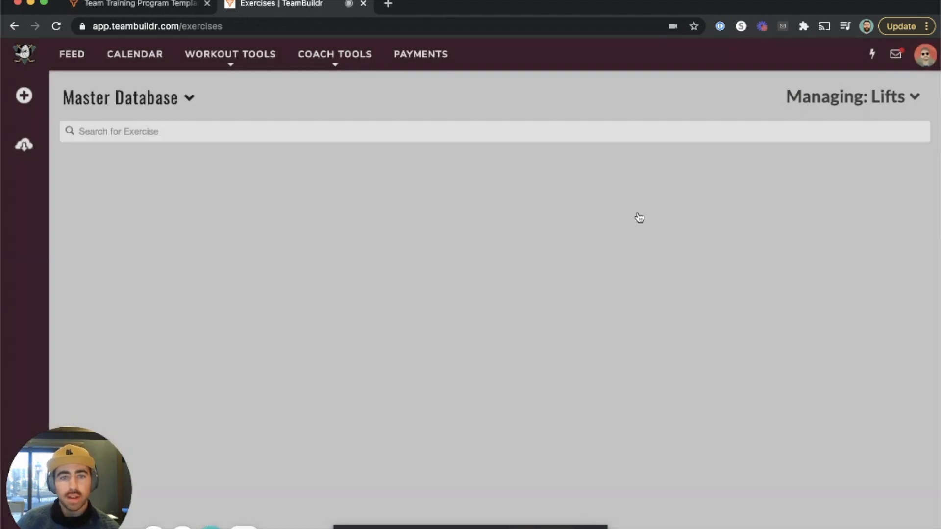
click(802, 103)
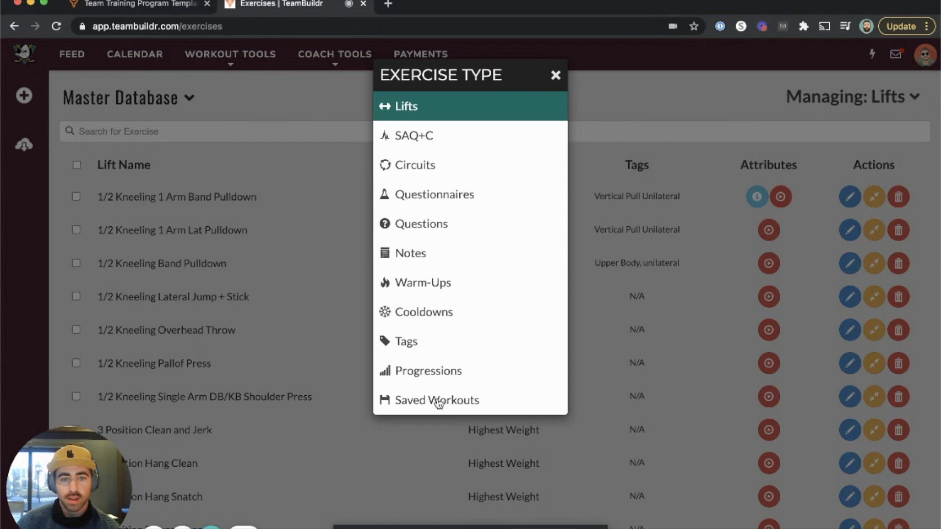
click(440, 398)
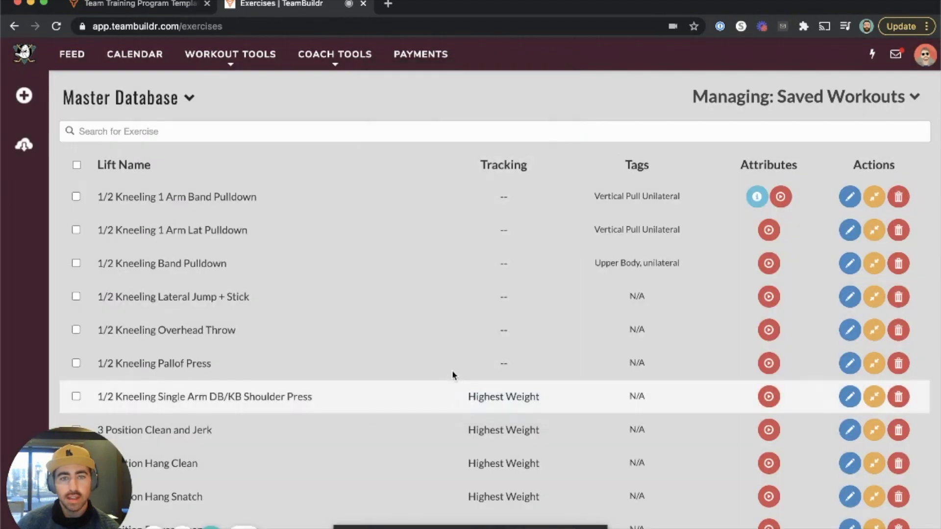
Step: Search the saved workouts for "5-3-1" and compare the original 12-week program with the newly saved copy
click(154, 132)
text(5-3-1)
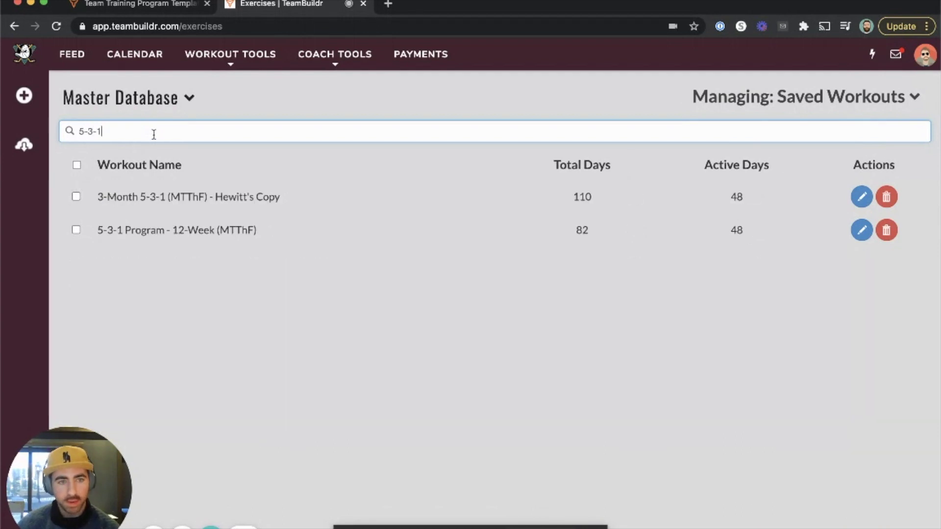
drag(96, 229, 279, 237)
click(178, 207)
drag(97, 197, 300, 202)
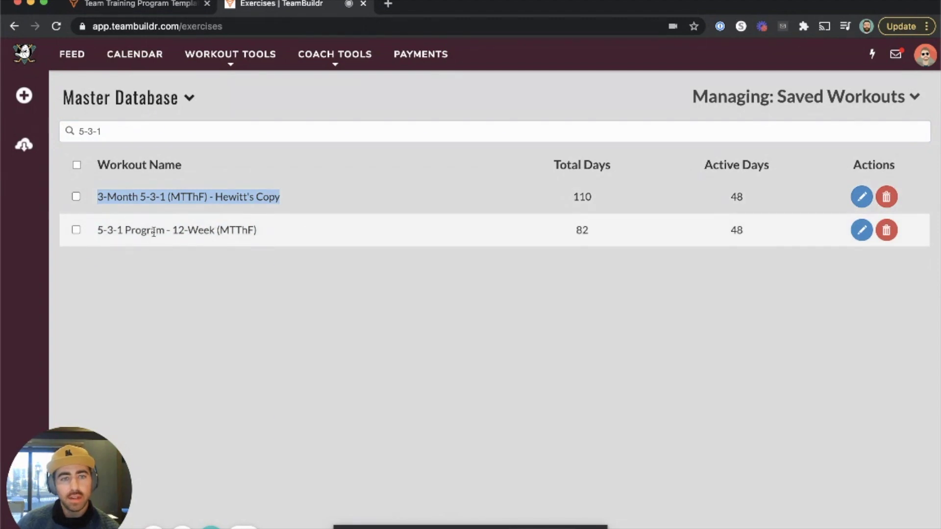